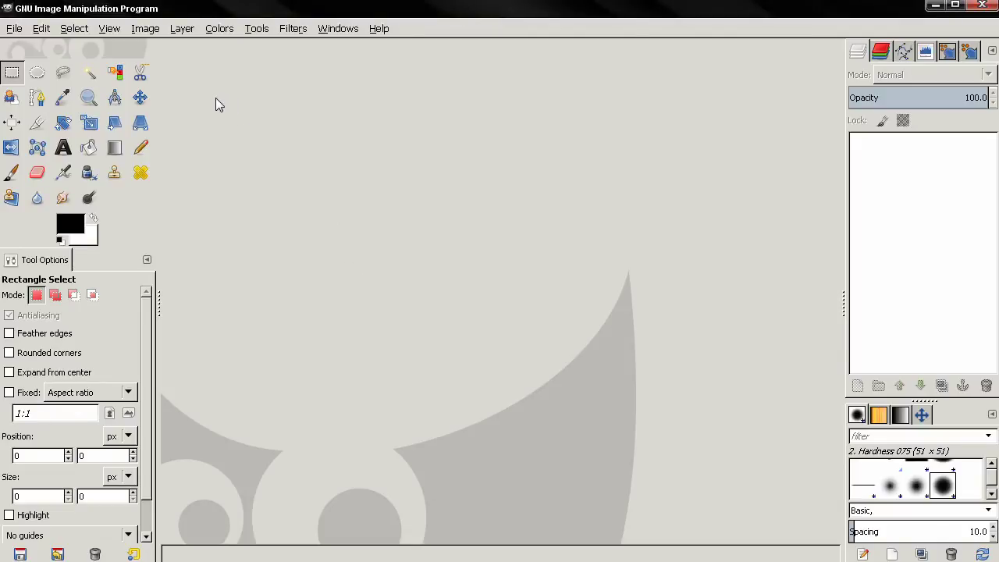
Open Preferences on the Default Image page, showing the 640 × 400 px, 72 ppi RGB default.
click(41, 29)
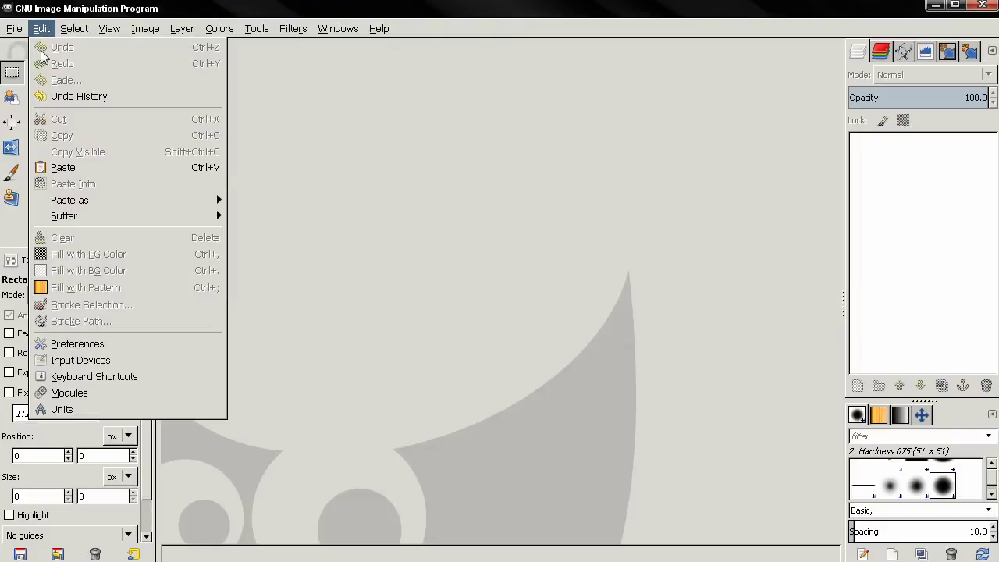
click(76, 345)
drag(255, 56, 238, 48)
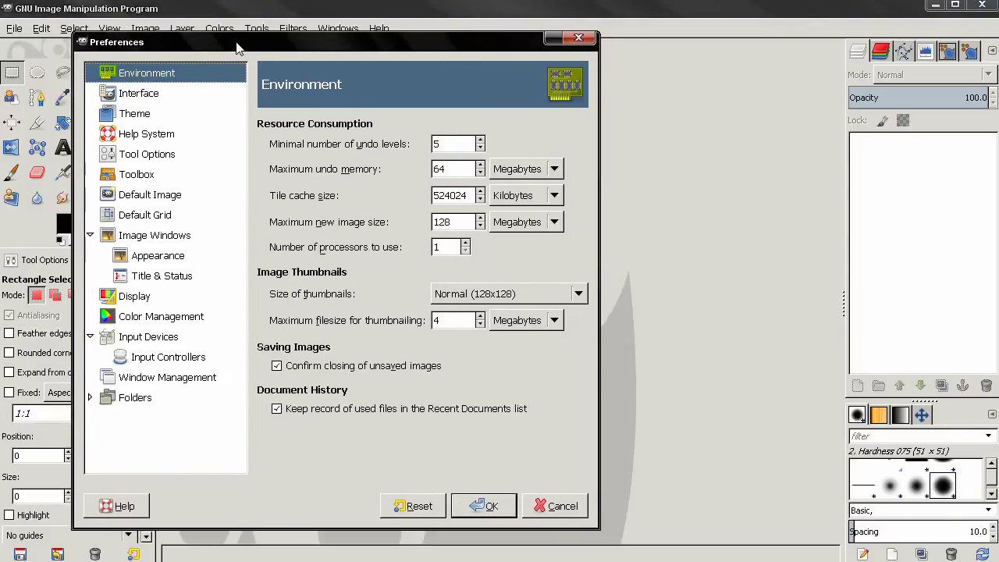
click(180, 200)
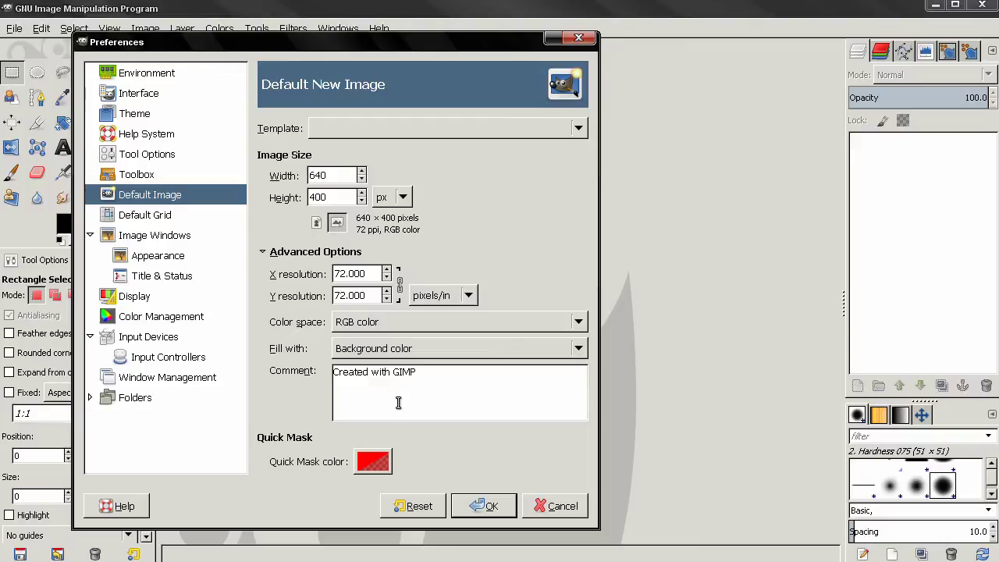
Start a new image from File > New with Advanced Options expanded.
click(10, 33)
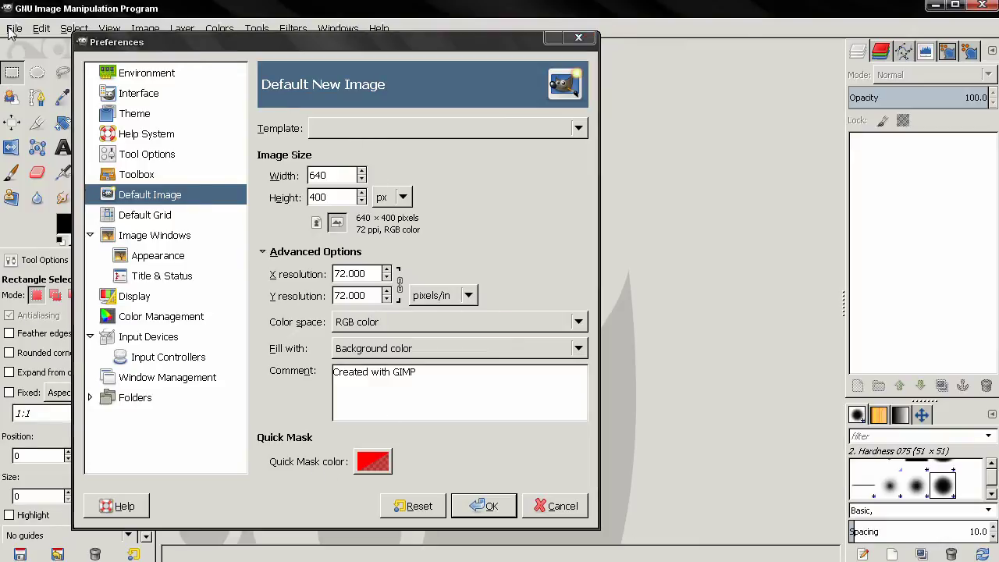
click(14, 28)
click(24, 47)
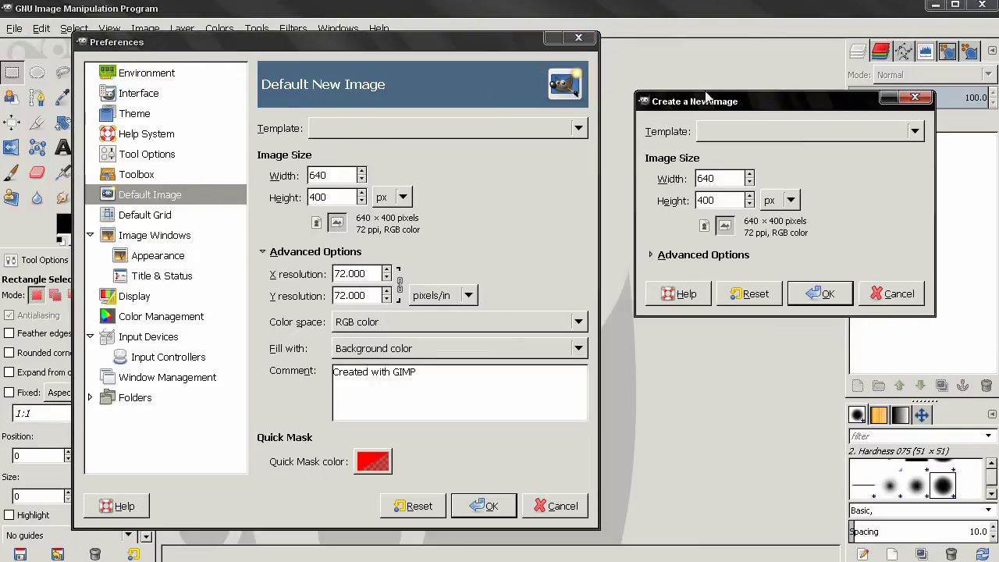
click(722, 260)
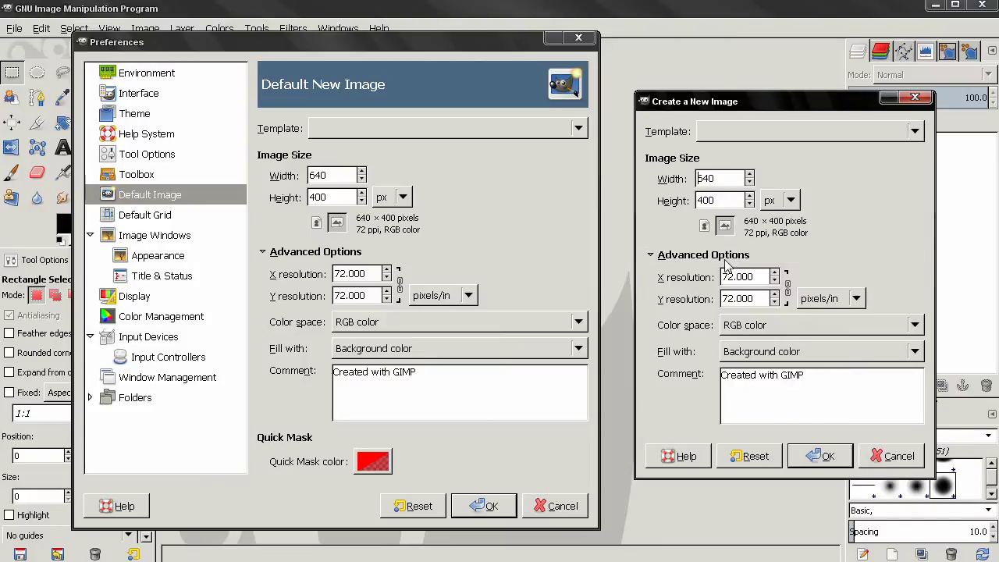
drag(738, 109, 710, 98)
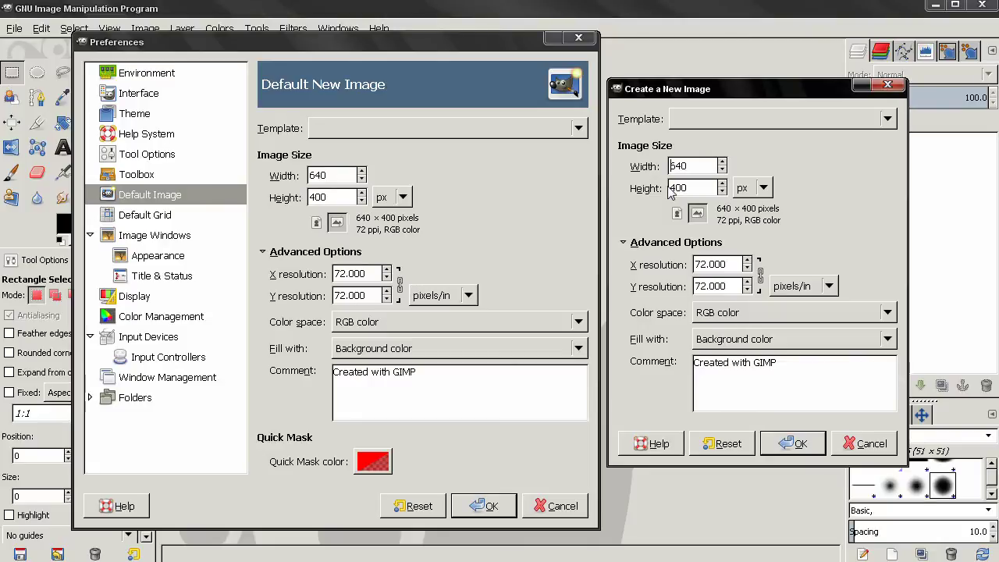
Change the width to 200 and create the 200 × 400 pixel image, then reposition Preferences.
drag(690, 165, 640, 170)
text(2.)
text(00)
click(767, 443)
drag(437, 48, 123, 156)
drag(192, 146, 481, 50)
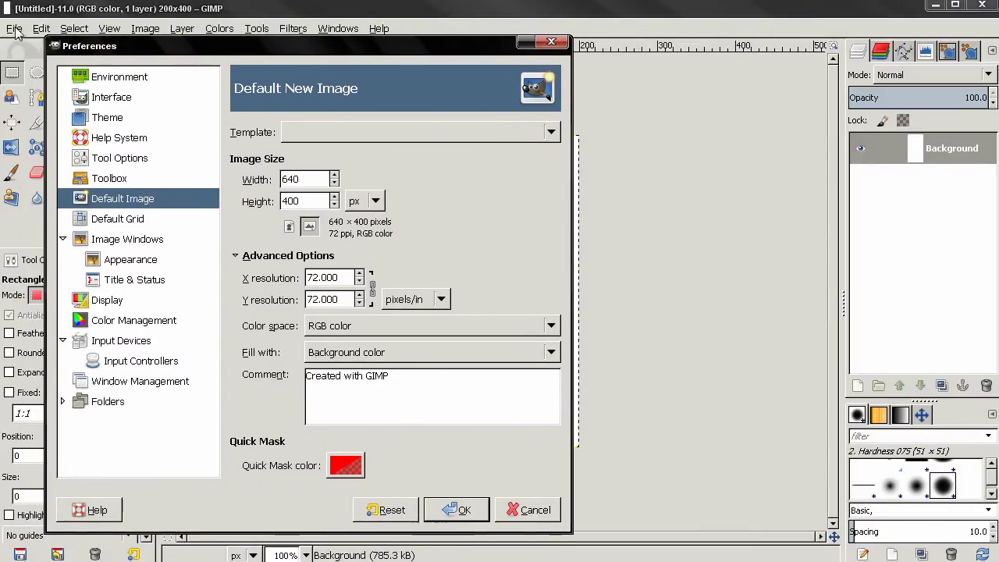
Reopen the new image dialog and reset its values back to 640 × 400, 72 ppi, RGB.
click(14, 29)
click(27, 48)
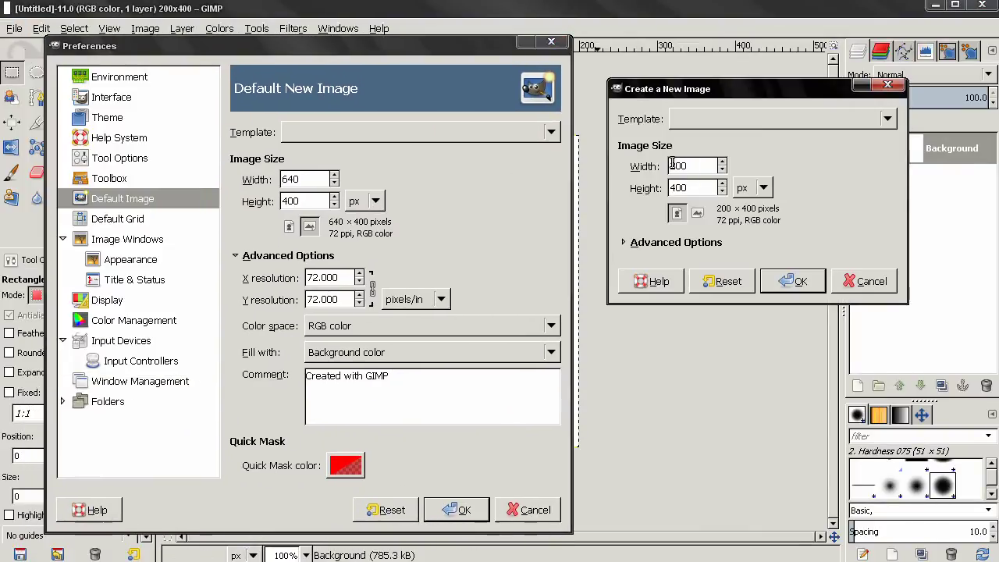
click(672, 242)
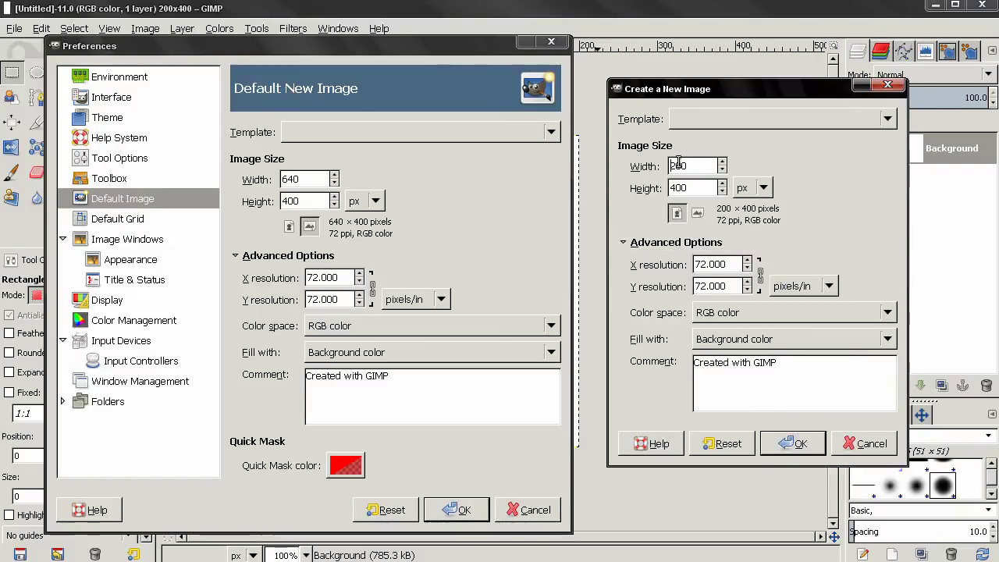
drag(694, 166, 653, 163)
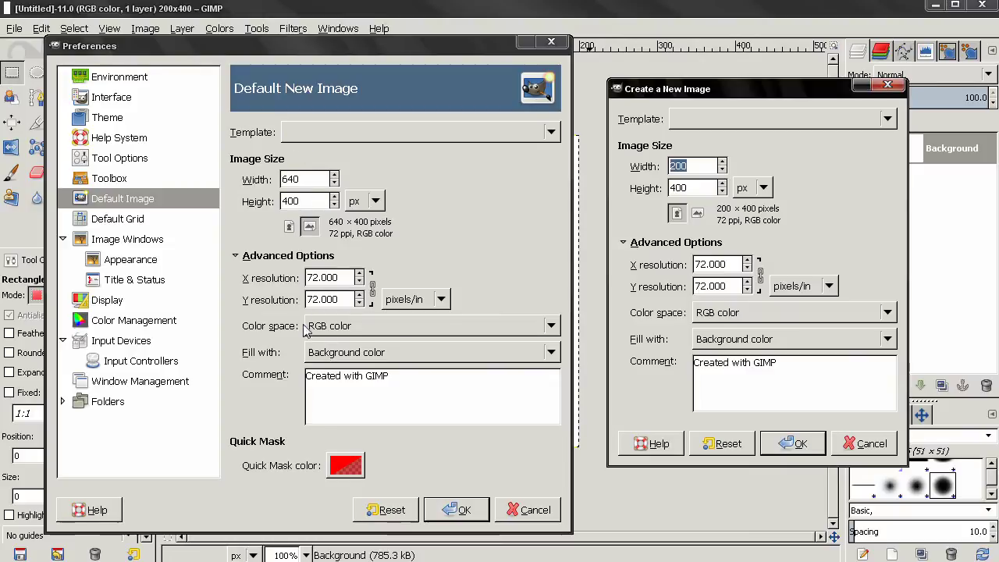
click(722, 443)
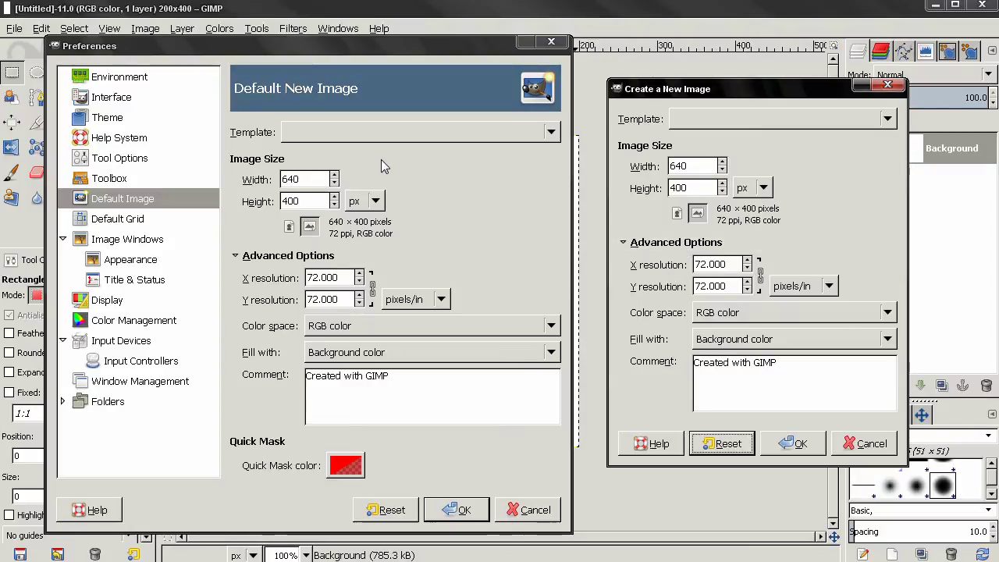
click(401, 133)
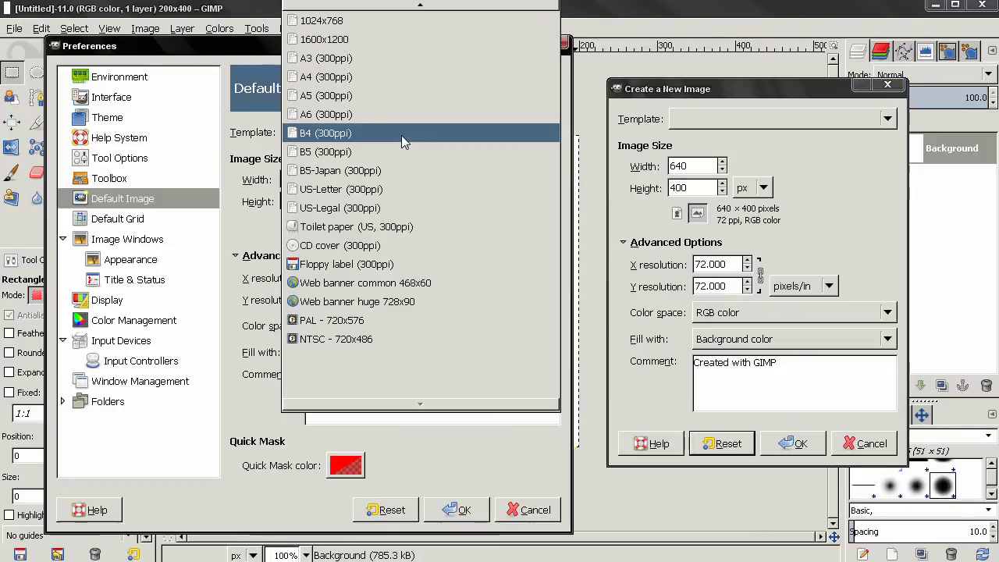
scroll(393, 146, up, 3)
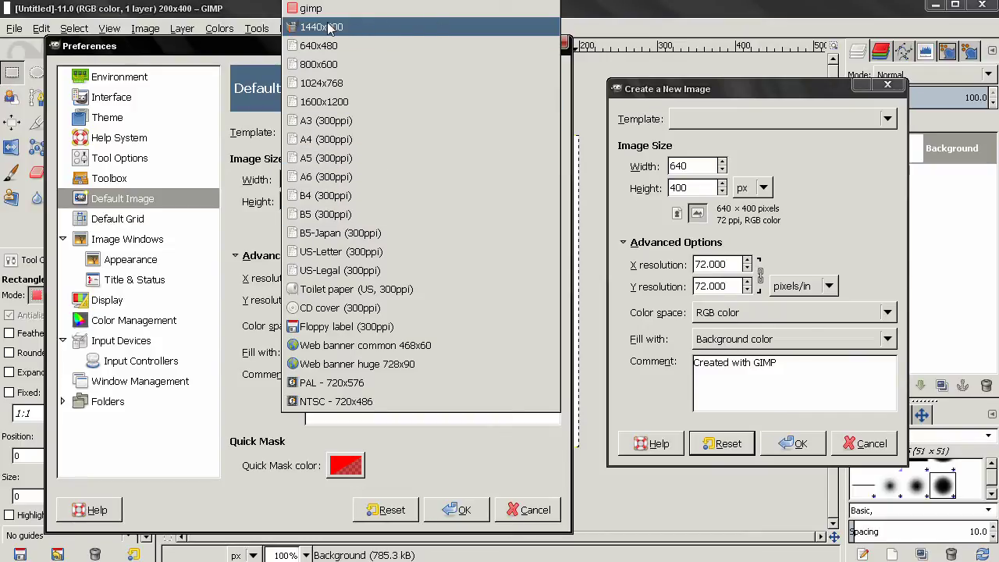
click(253, 49)
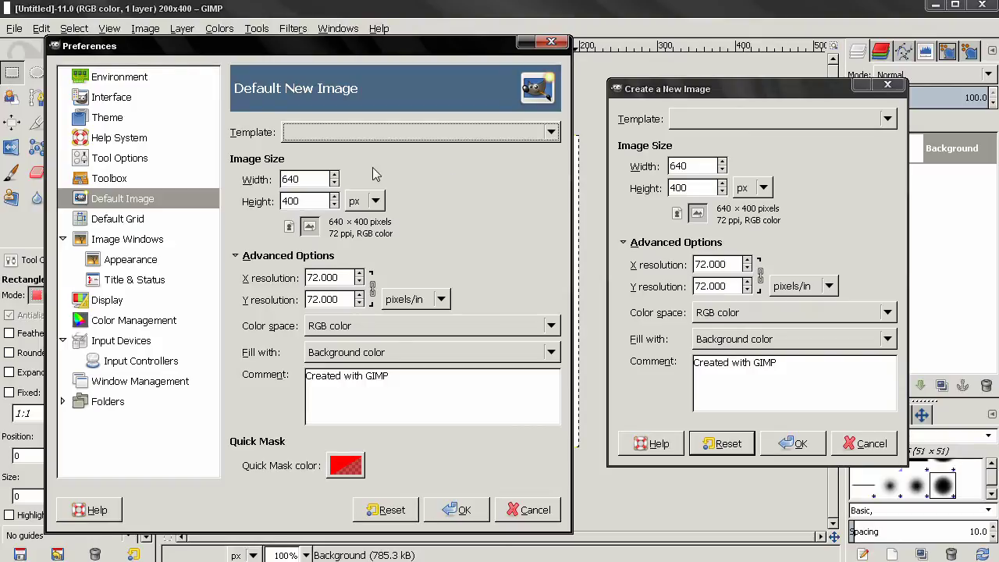
click(312, 178)
key(Tab)
click(373, 201)
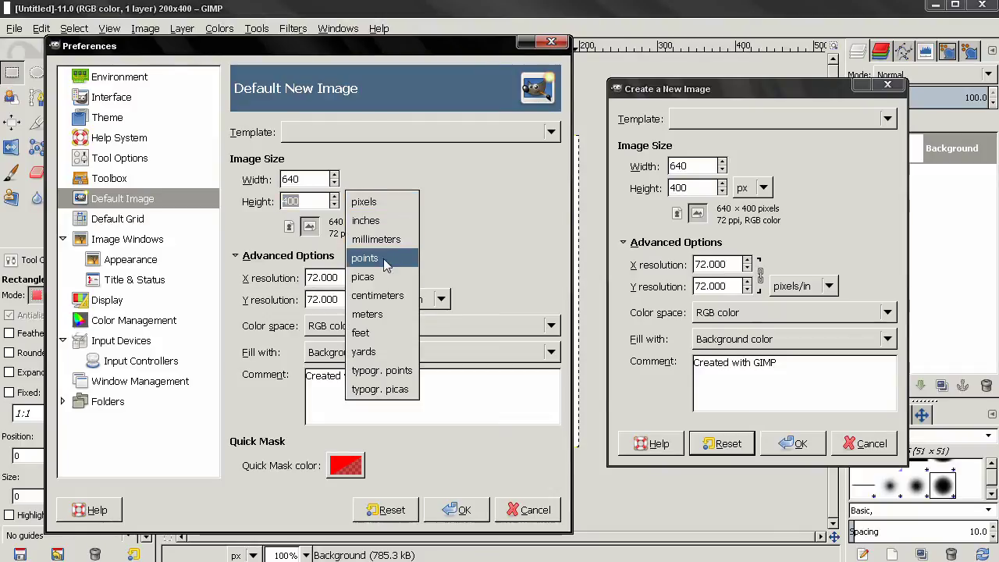
click(456, 186)
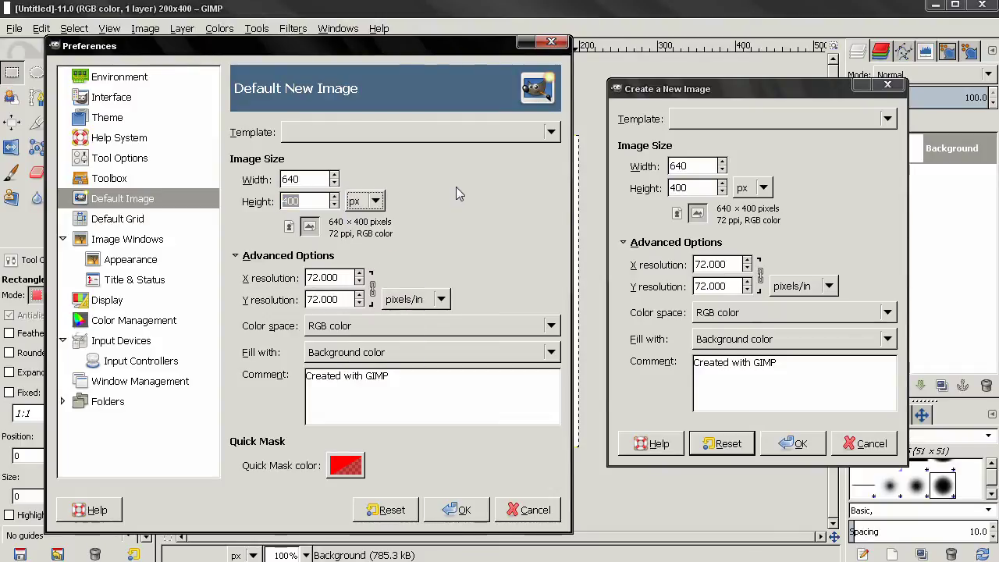
click(289, 227)
click(310, 227)
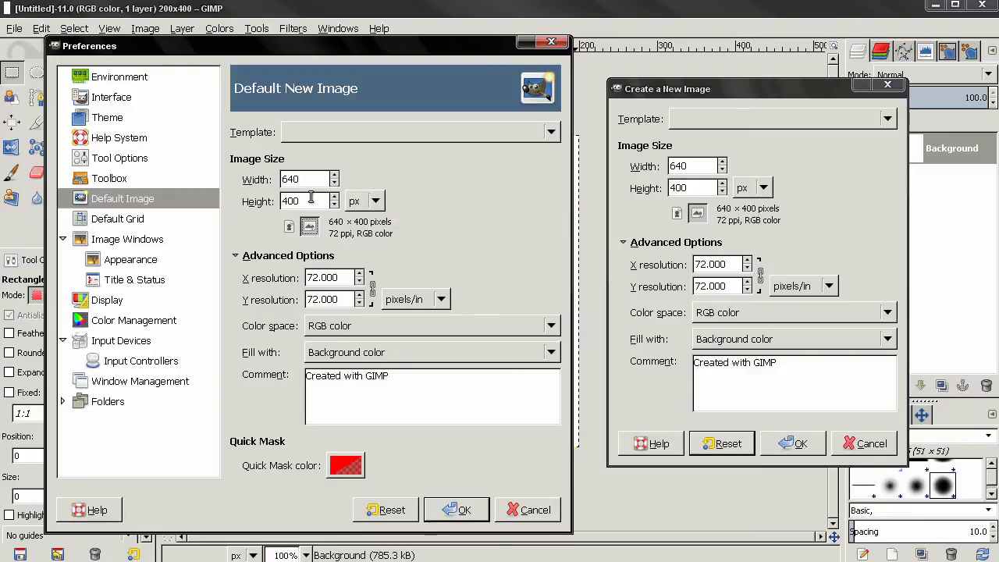
double_click(304, 201)
double_click(283, 179)
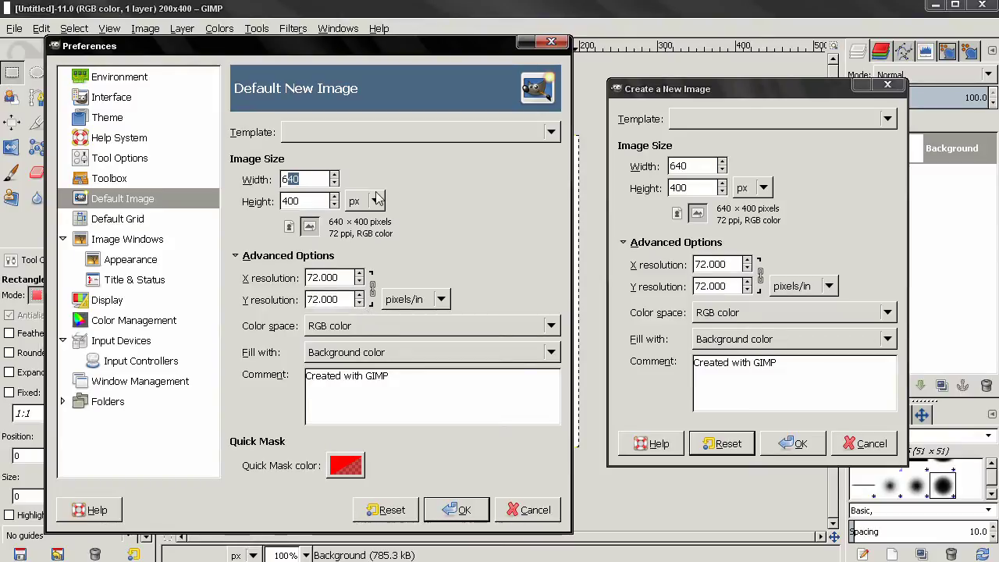
Pick the A5 (300ppi) default template and browse the resolution unit and color space lists, keeping RGB.
click(388, 131)
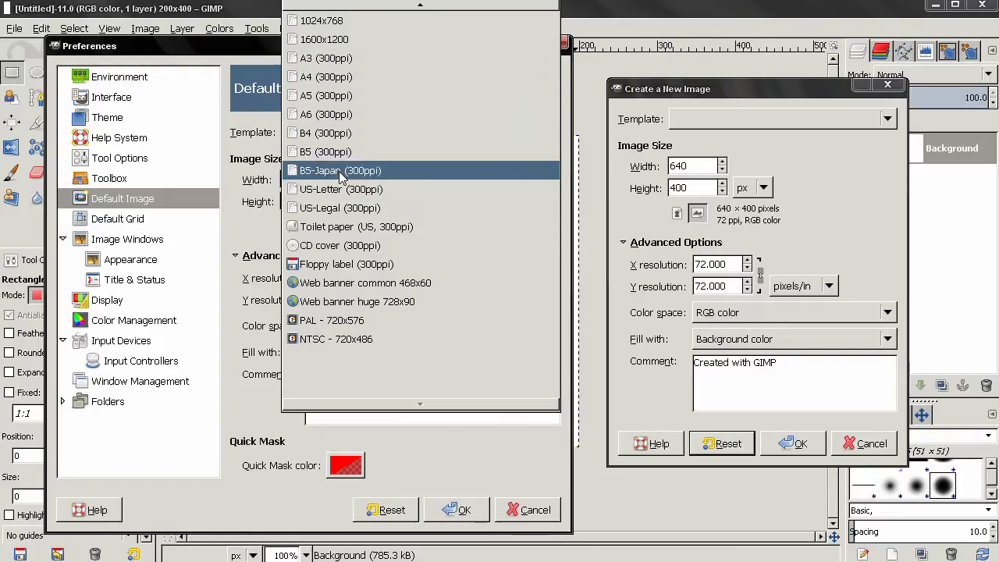
click(336, 95)
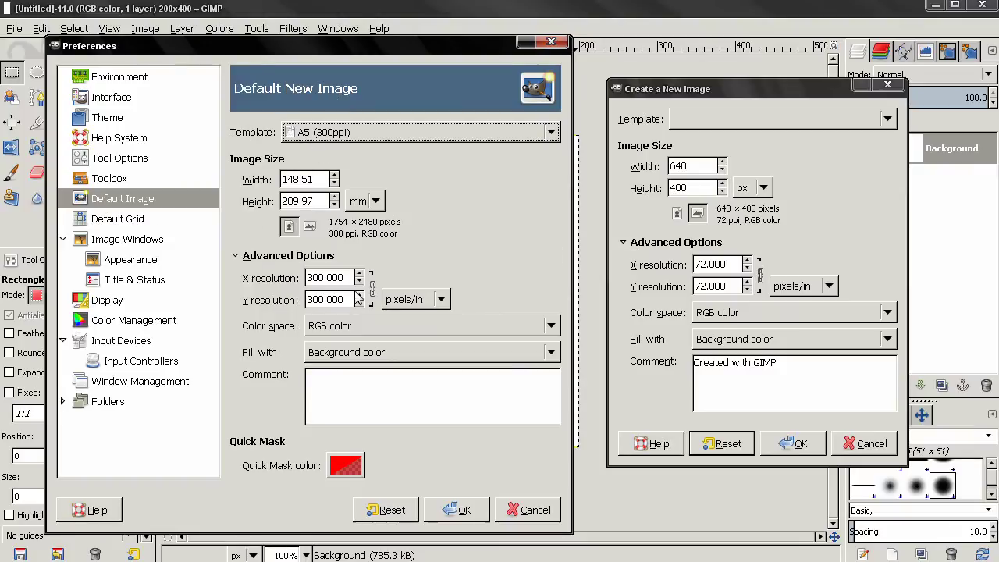
click(445, 299)
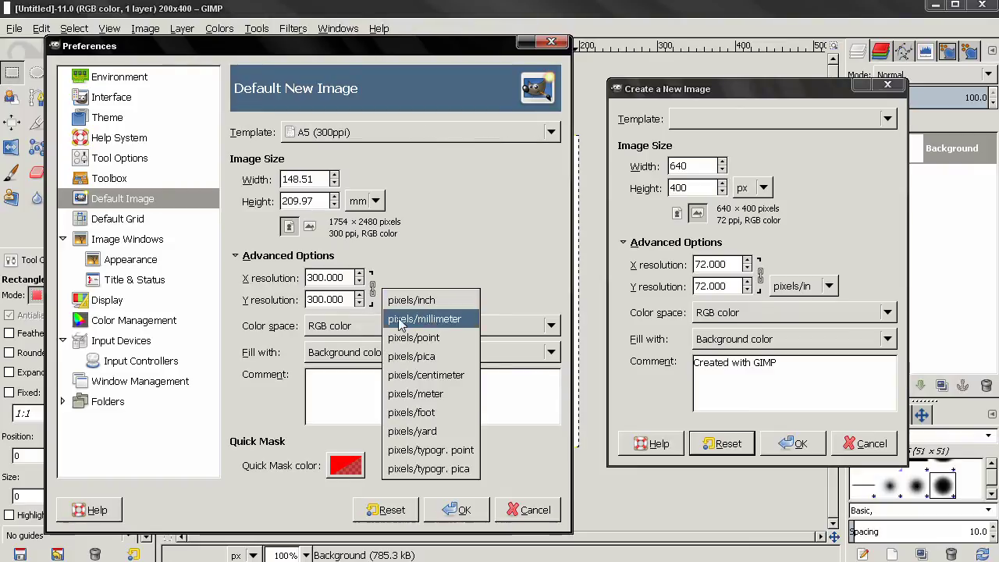
click(485, 253)
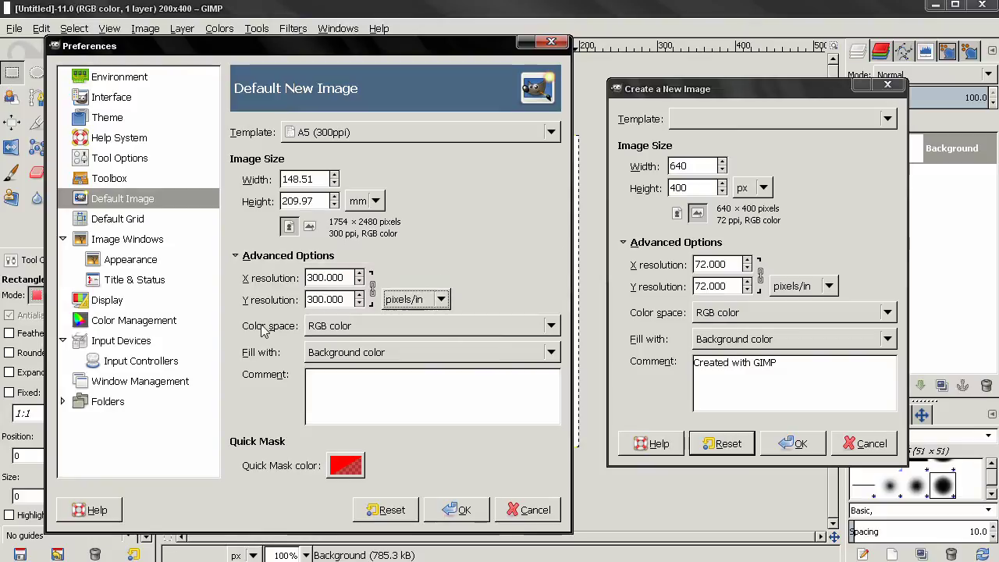
click(342, 325)
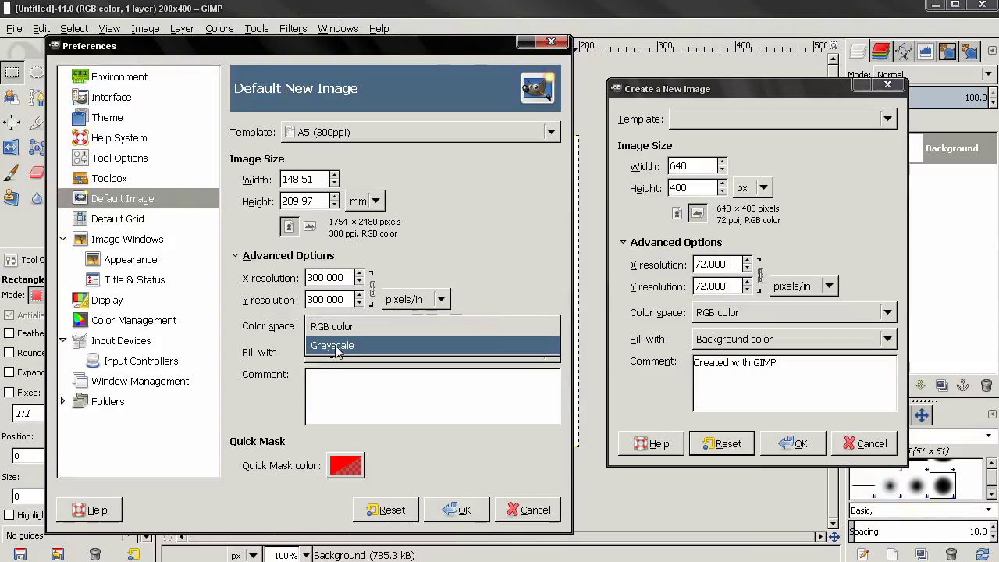
click(298, 339)
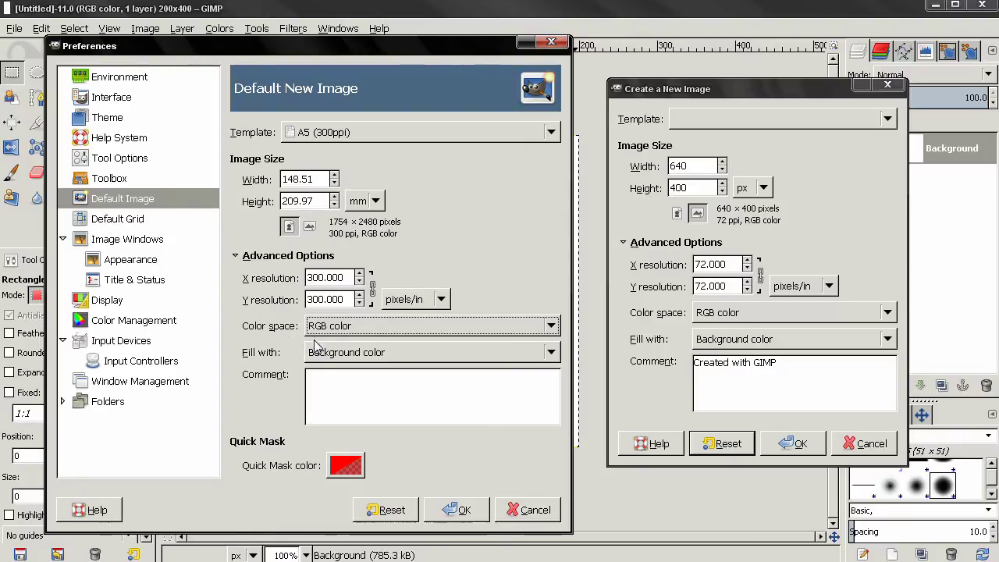
click(315, 328)
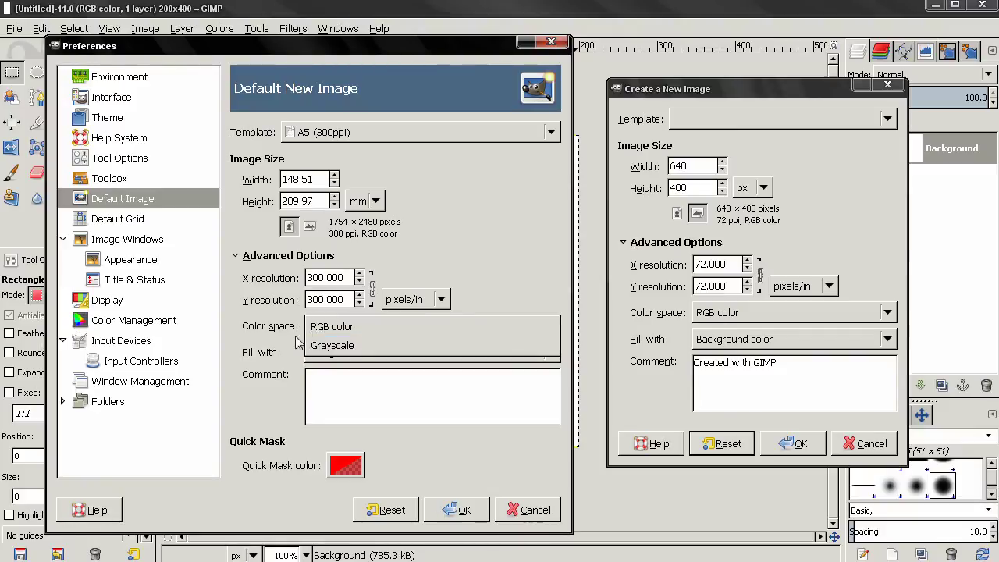
click(297, 344)
click(317, 334)
Shift Preferences aside and show the Fill with list, stepping up to Foreground color.
click(301, 53)
drag(302, 53, 401, 56)
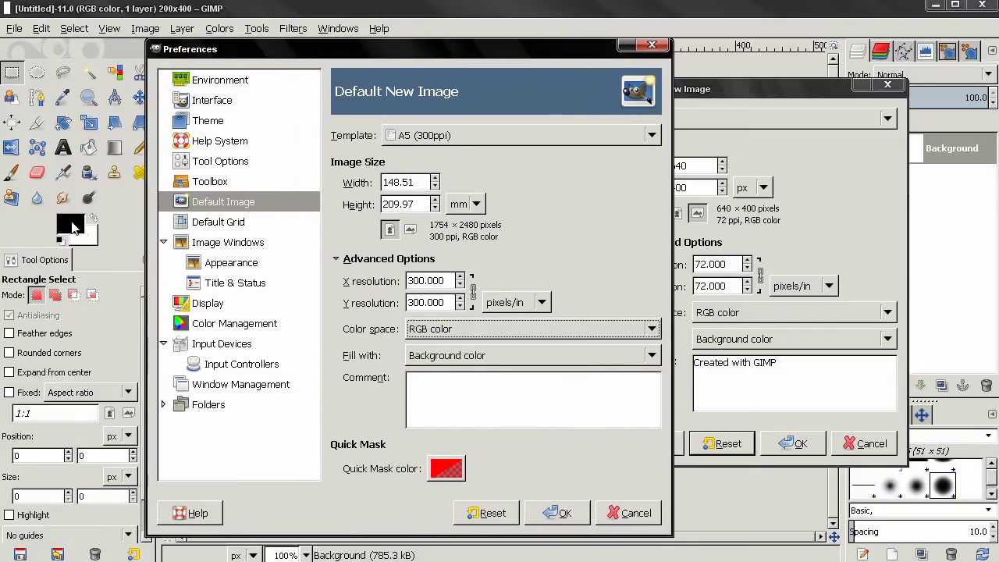
drag(390, 49, 319, 35)
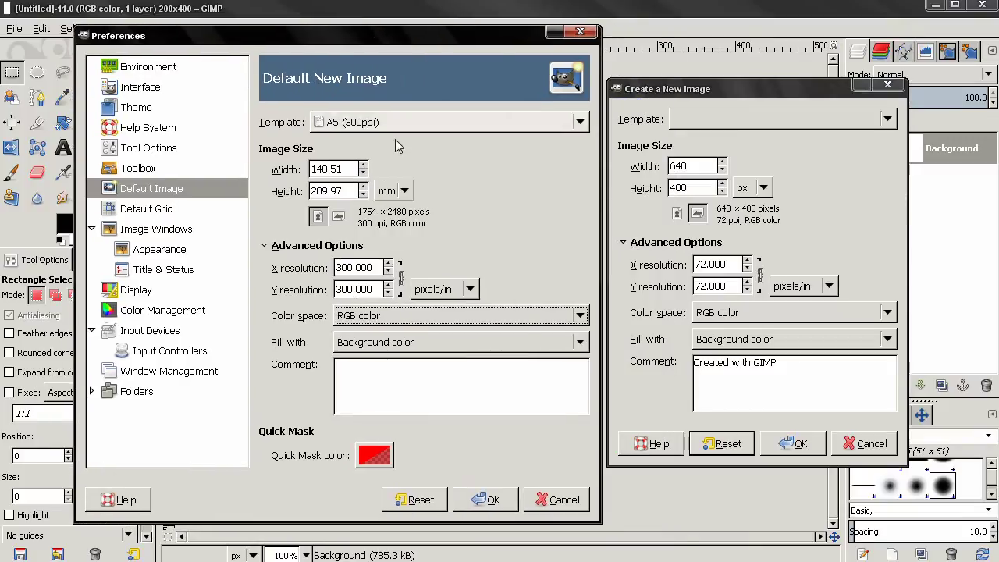
click(381, 347)
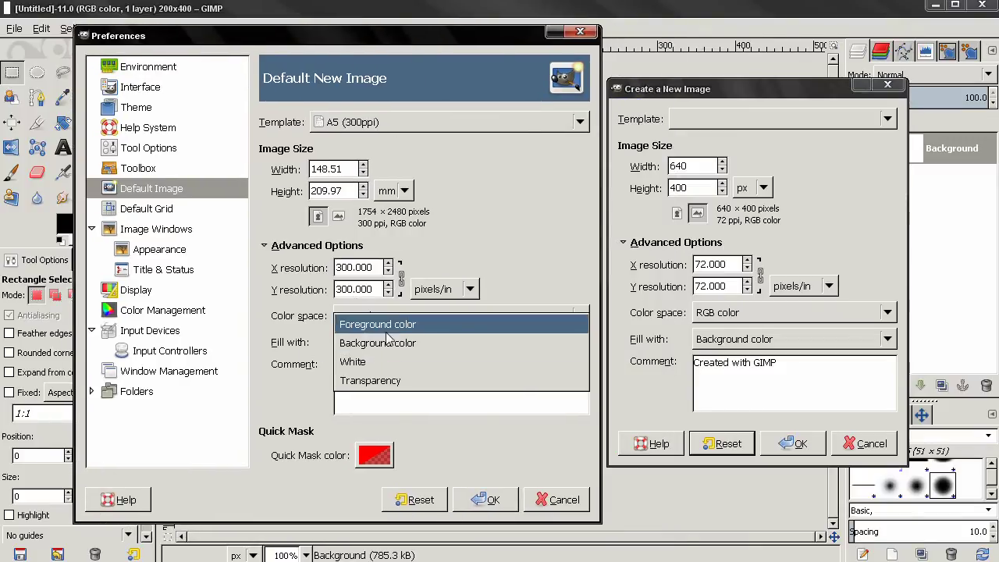
click(250, 43)
drag(250, 43, 299, 46)
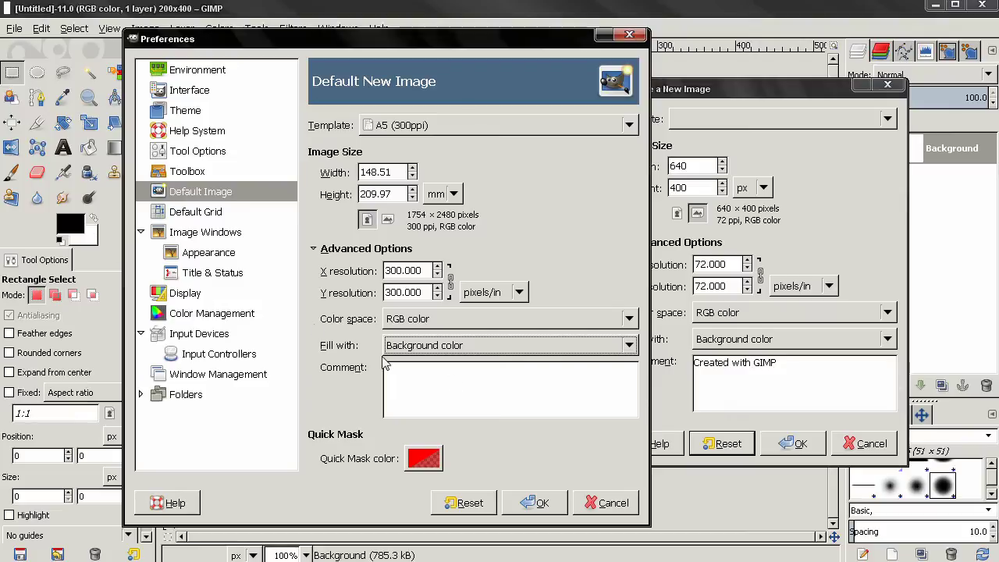
click(465, 346)
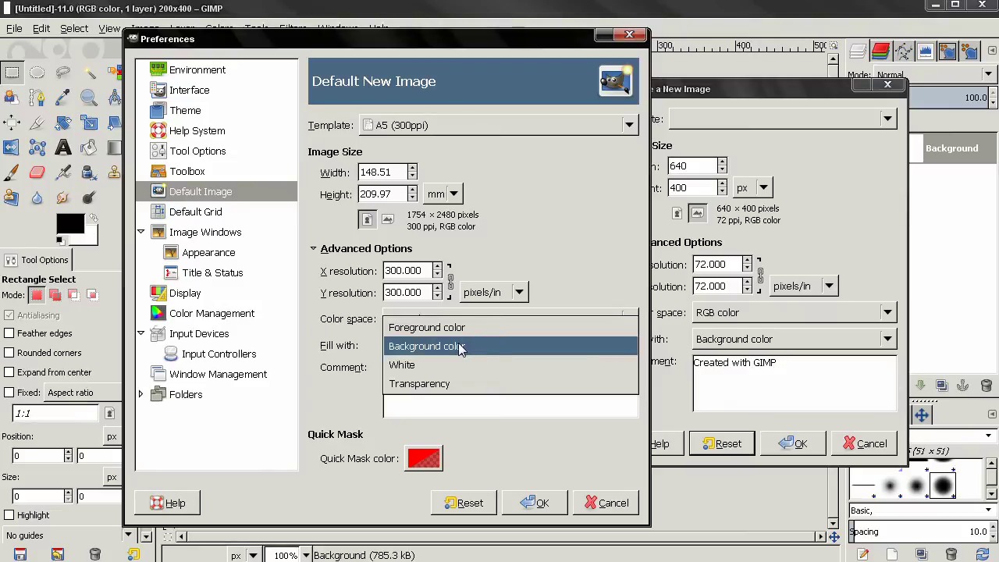
key(Up)
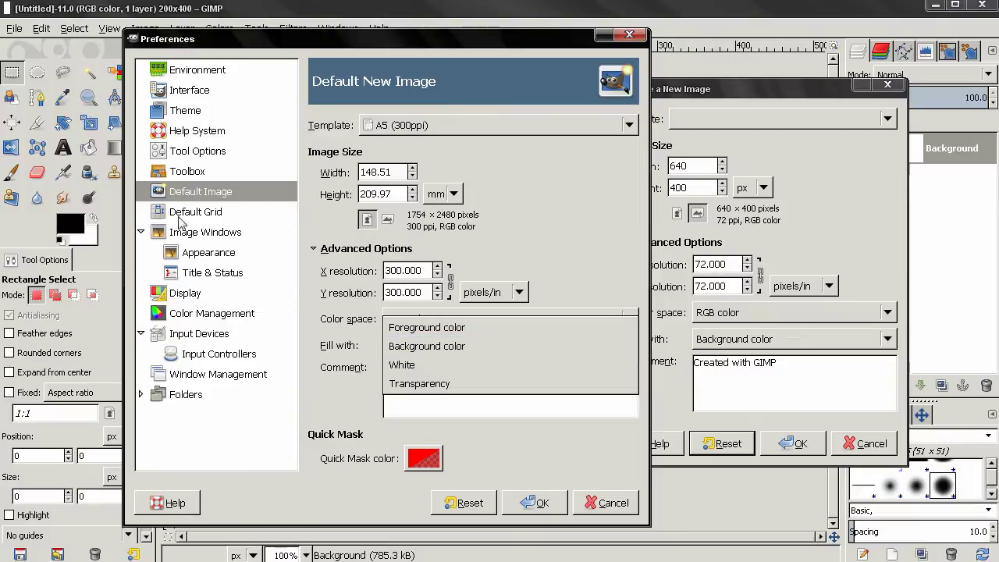
Visit Default Grid, return to Default Image's Comment box, and cancel the Create a New Image dialog.
click(205, 218)
click(205, 218)
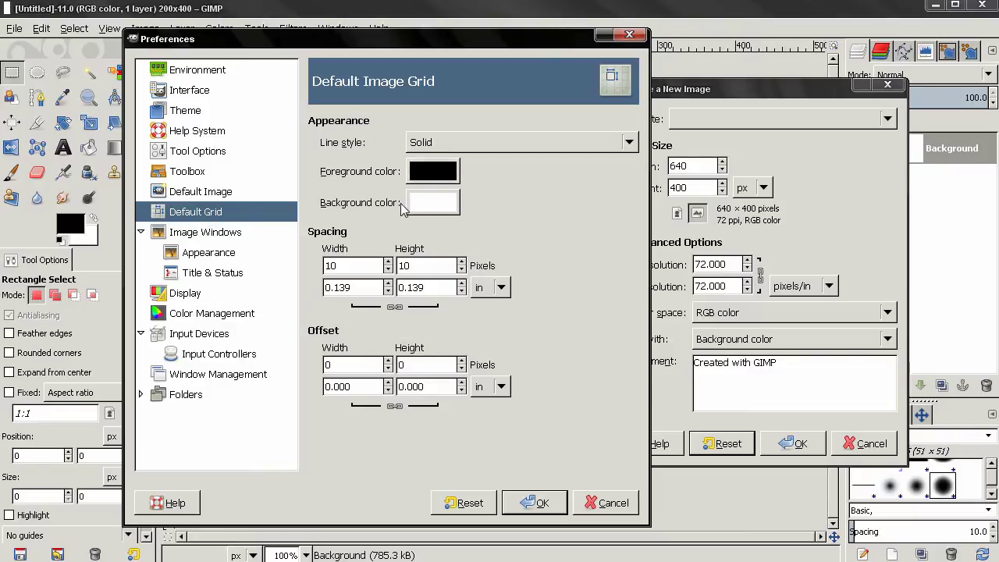
click(219, 194)
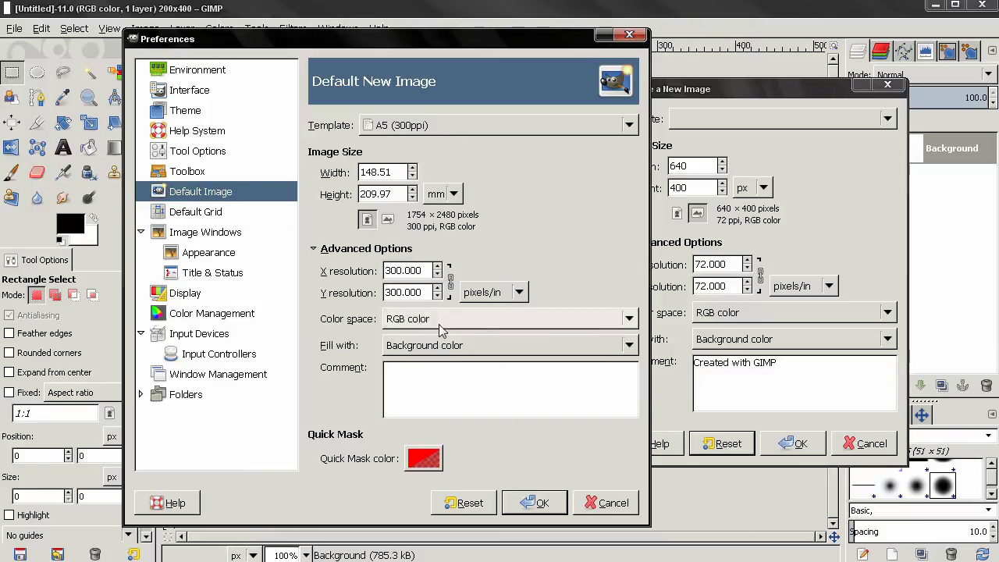
click(417, 377)
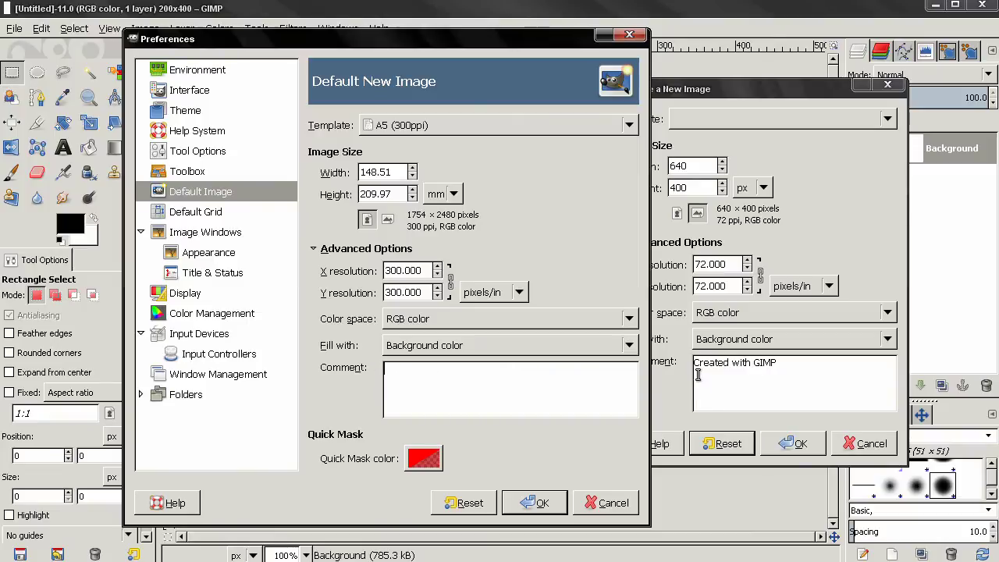
click(869, 446)
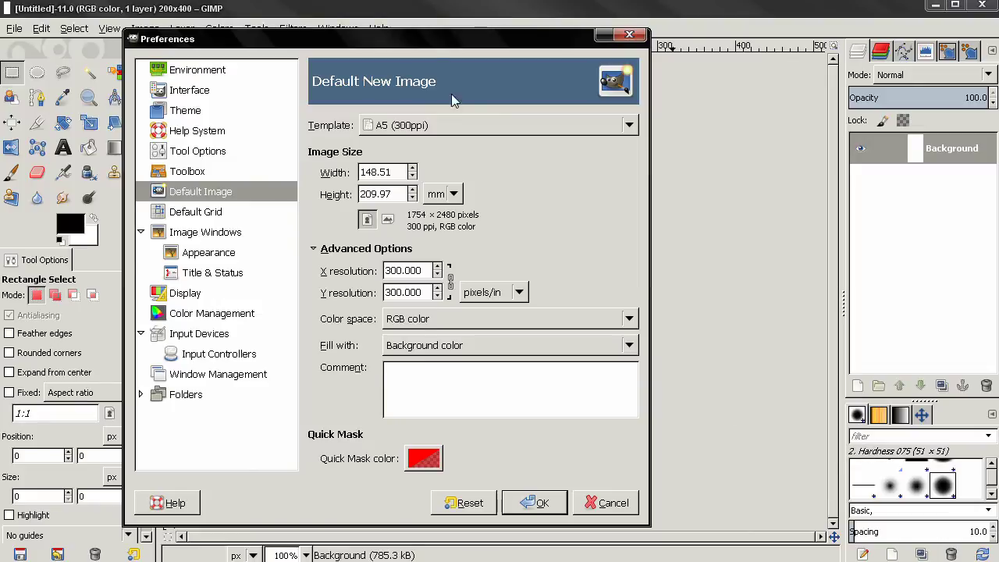
Drag Preferences right to reveal the canvas, toggle Quick Mask on and off, and choose Paintbrush.
drag(435, 43, 697, 46)
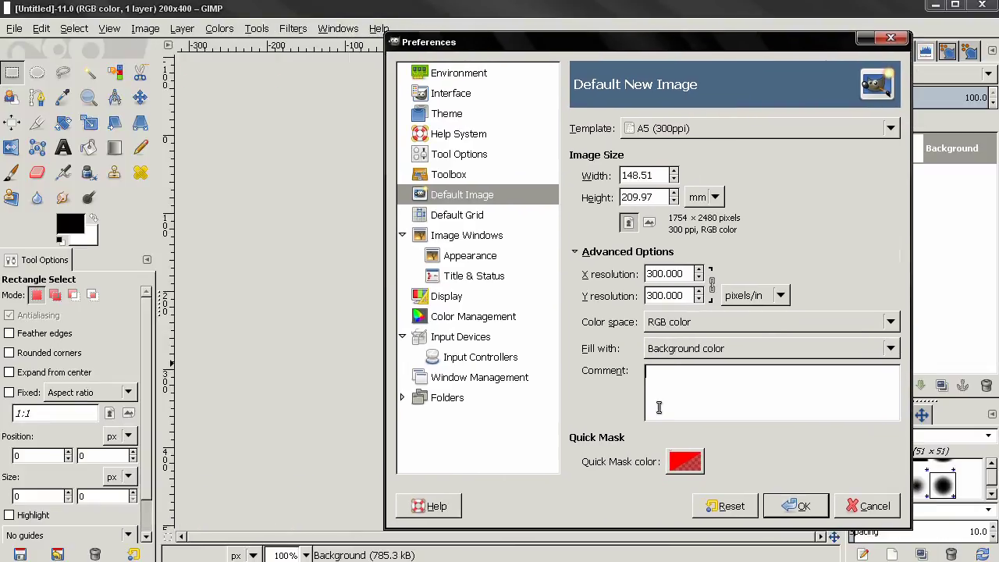
click(167, 536)
scroll(289, 352, right, 5)
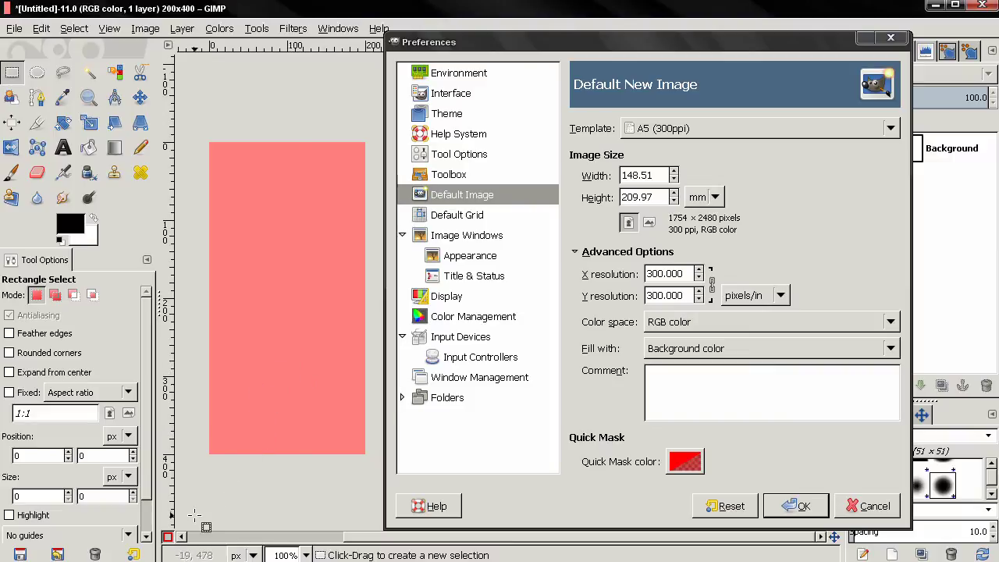
click(169, 538)
click(11, 172)
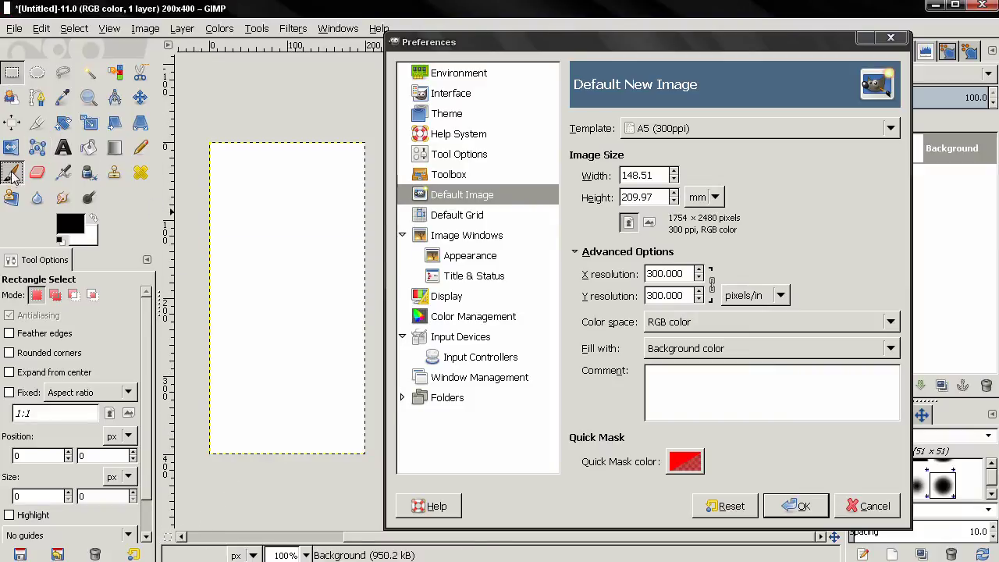
Set the brush to about 125 px and paint a curved black stroke down the canvas.
click(27, 375)
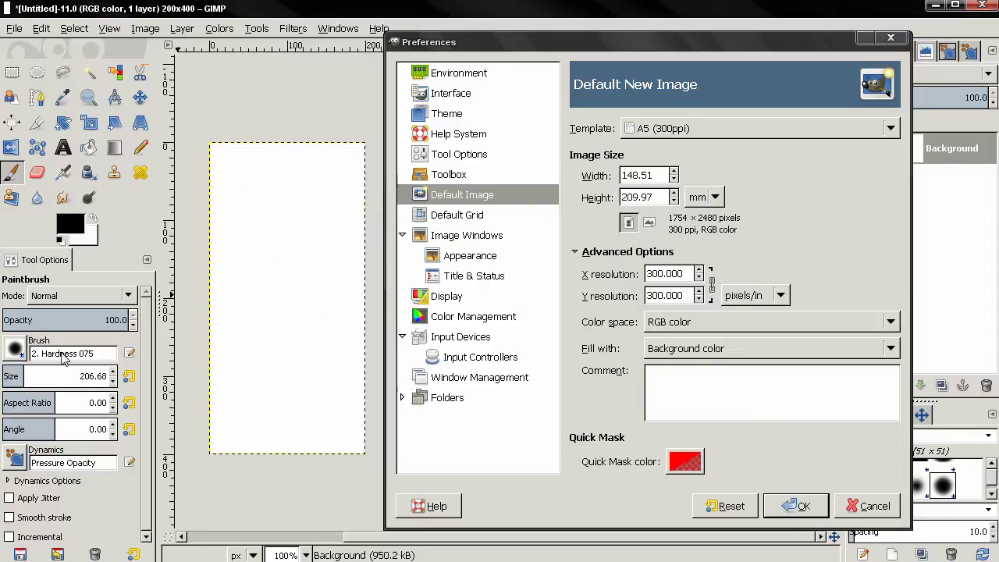
drag(13, 376, 8, 377)
mouse_move(307, 216)
mouse_down()
mouse_move(278, 311)
mouse_move(283, 414)
mouse_up()
Paint over the stroke in Quick Mask with black, then swapped white, and turn the mask off.
click(169, 537)
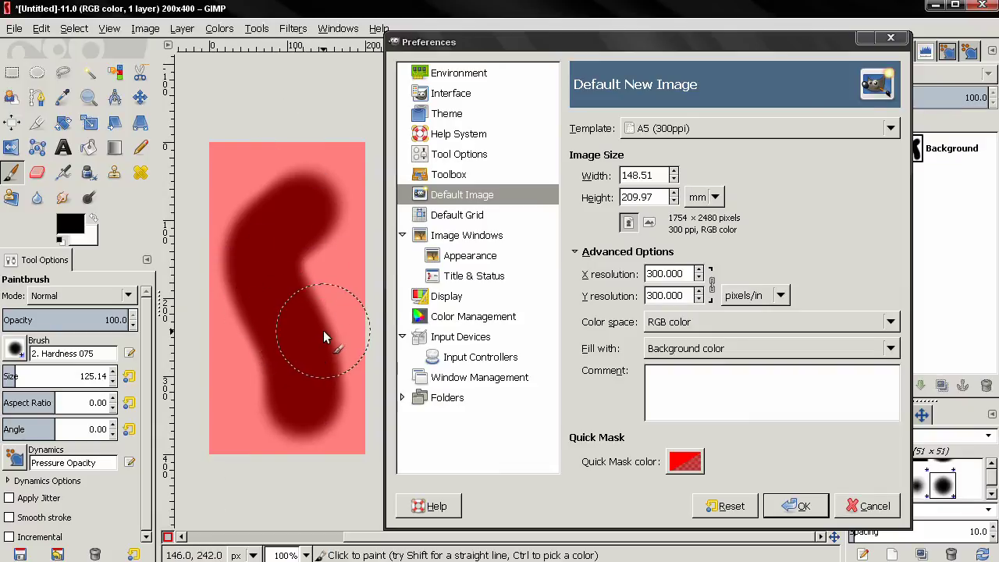
drag(308, 331, 269, 365)
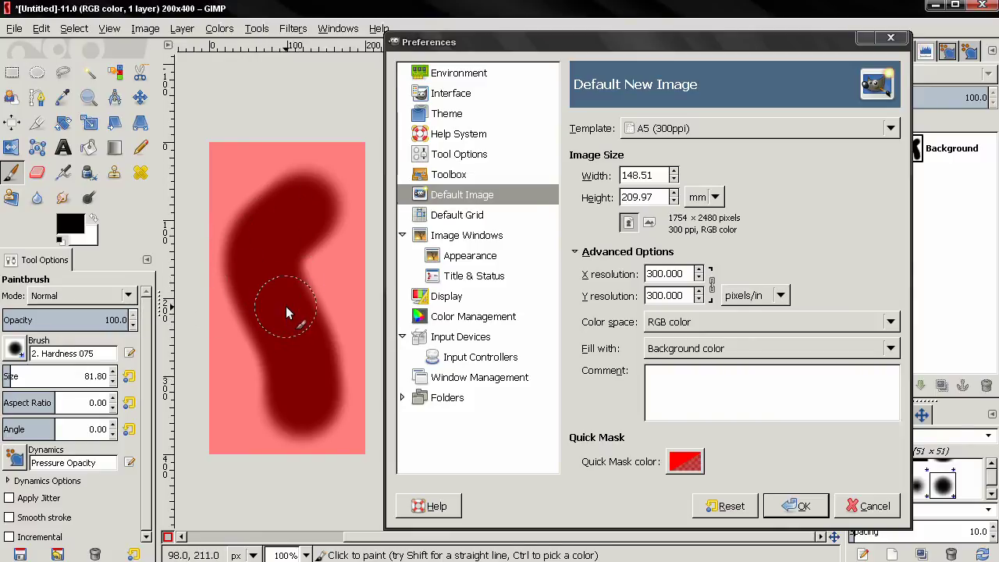
click(93, 218)
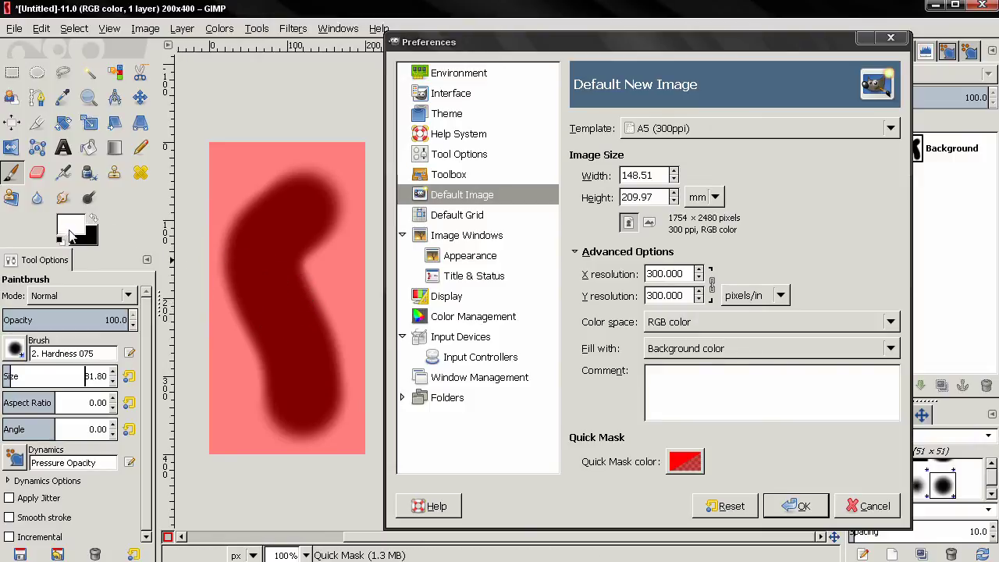
mouse_move(270, 255)
mouse_down()
mouse_move(303, 376)
mouse_move(297, 419)
mouse_move(253, 336)
mouse_move(242, 268)
mouse_move(259, 212)
mouse_up()
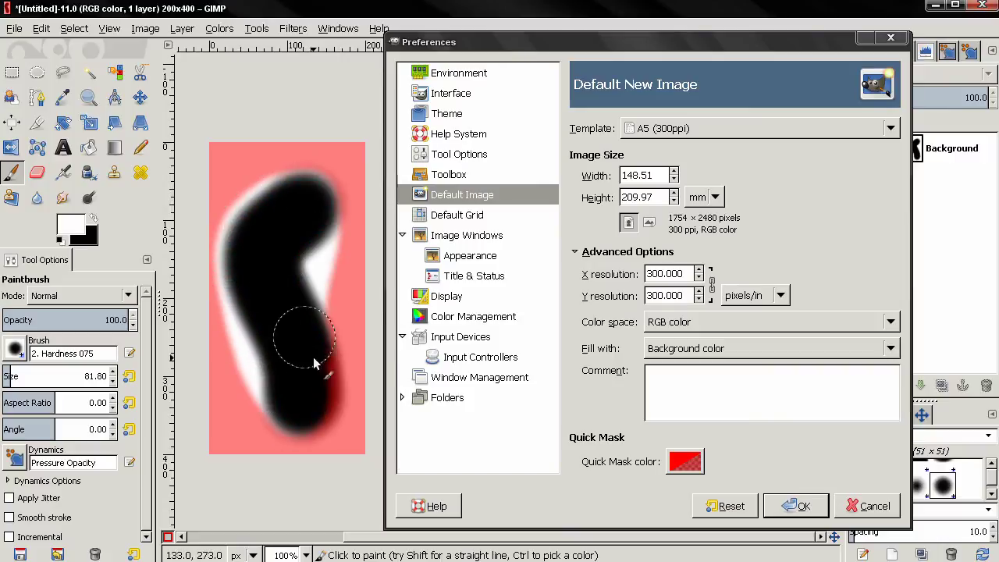
click(167, 537)
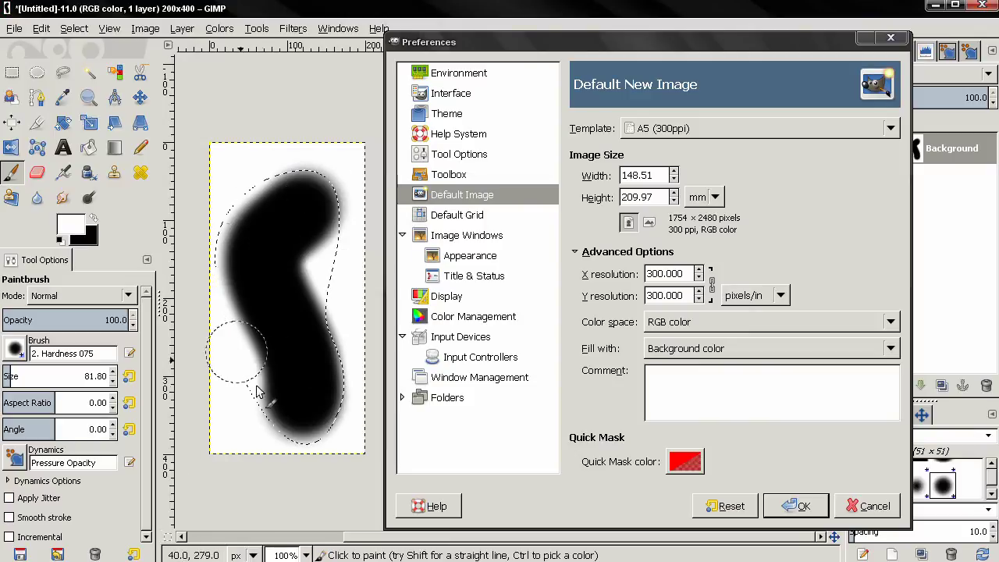
Undo the Quick Mask changes and the stroke with Ctrl+Z, then restore the stroke with Ctrl+Y.
key(ctrl+shift+a)
key(shift+q)
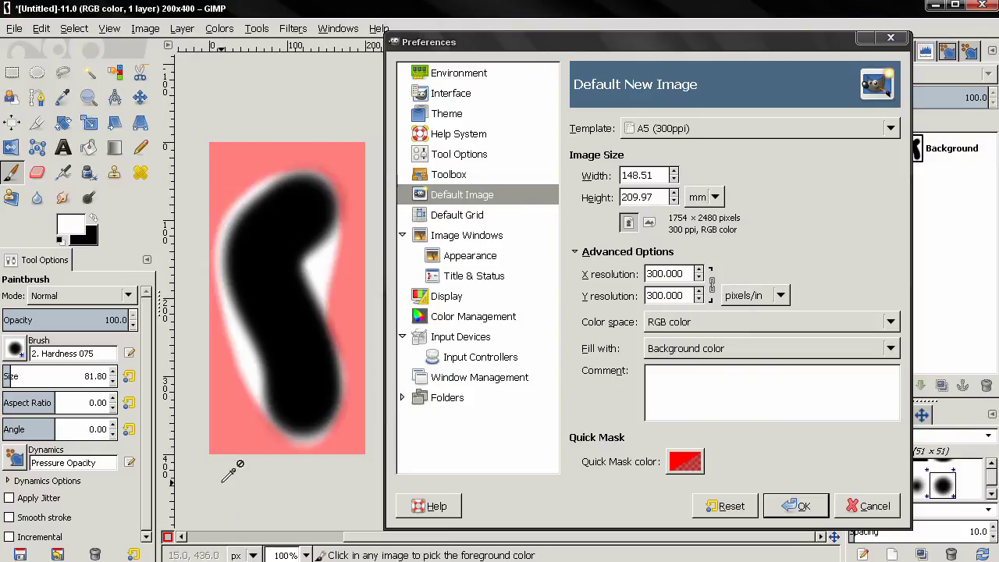
key(shift+q)
key(ctrl+z)
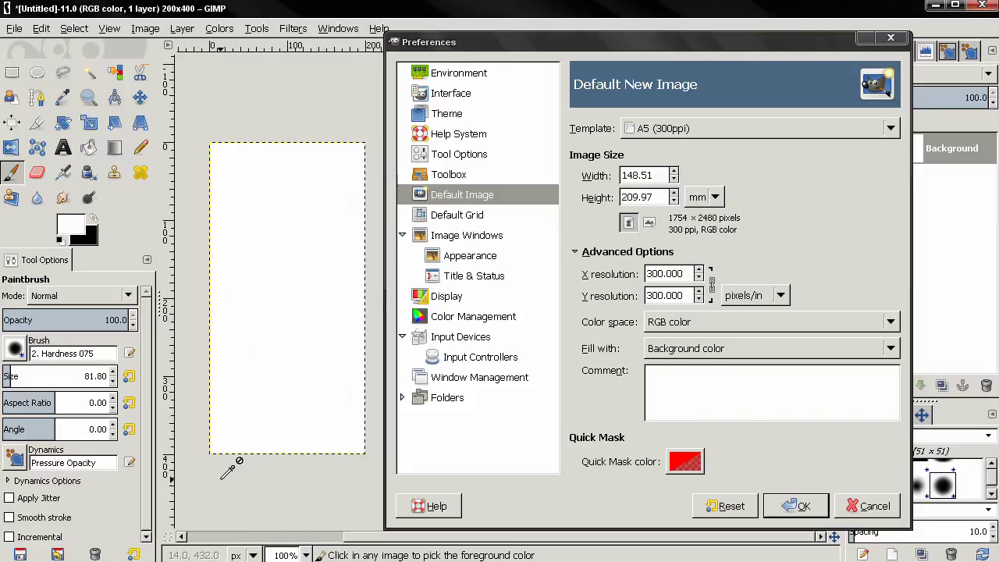
key(ctrl+y)
Draw a 163 × 232 px rectangle selection over the upper stroke and view it as a Quick Mask.
click(11, 72)
drag(214, 183, 341, 363)
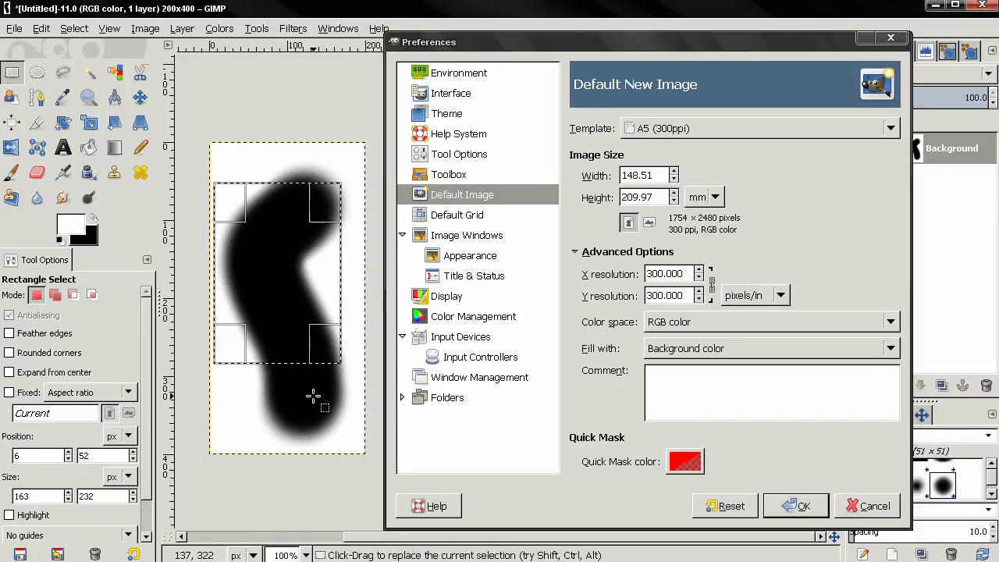
click(167, 536)
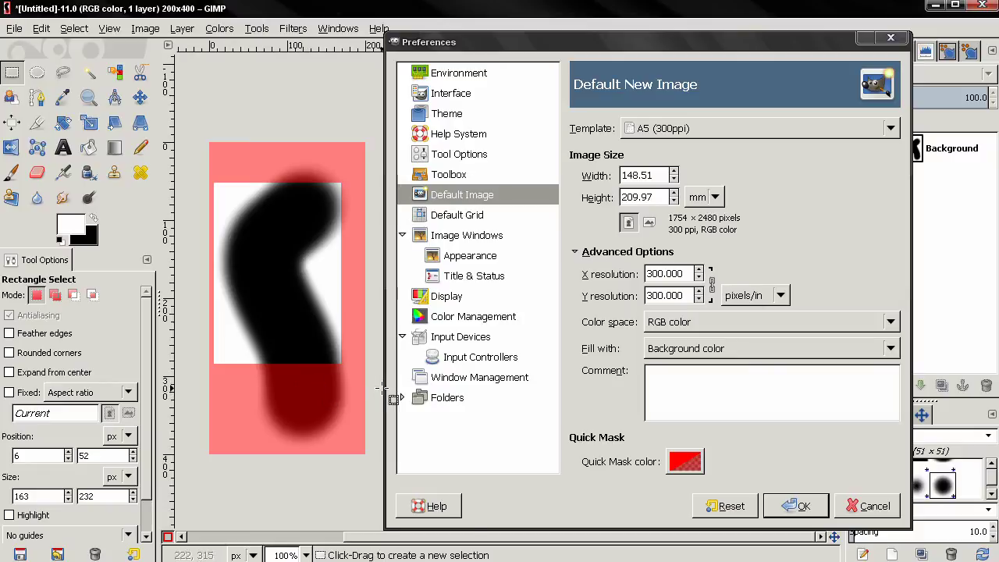
Set the Preferences Quick Mask colour to green (hue 120, 20ec20 at 50% opacity).
click(686, 462)
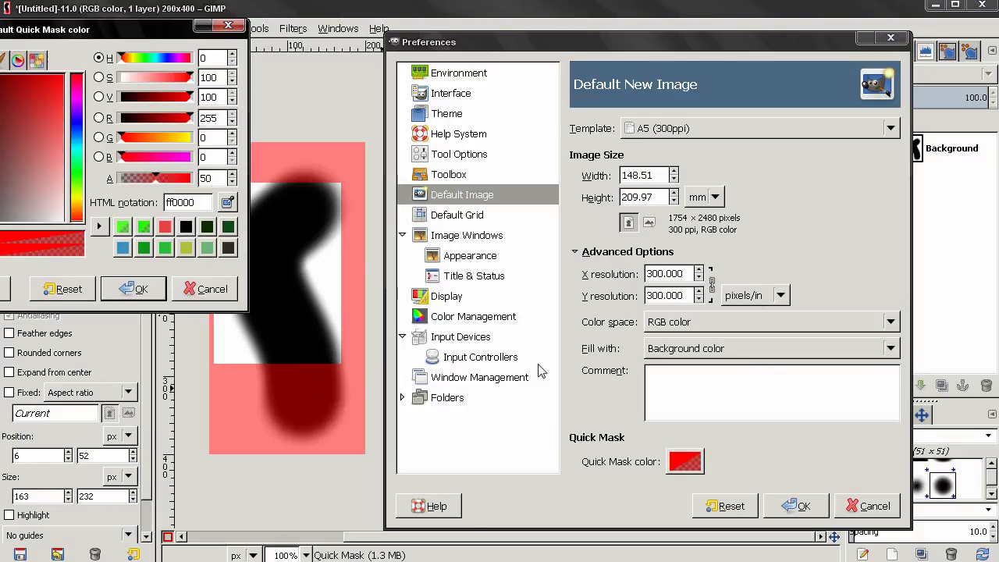
drag(89, 29, 178, 59)
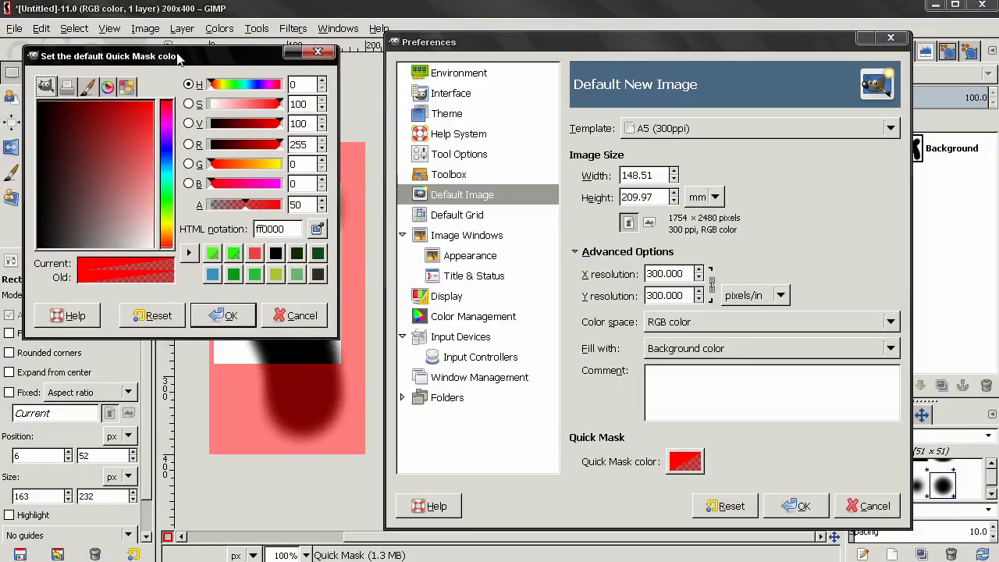
click(165, 202)
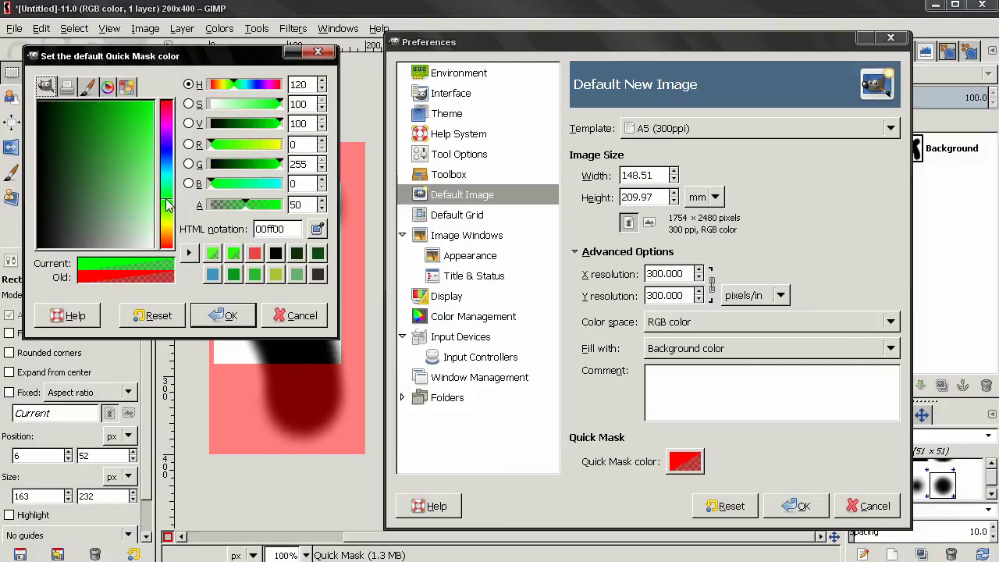
click(146, 121)
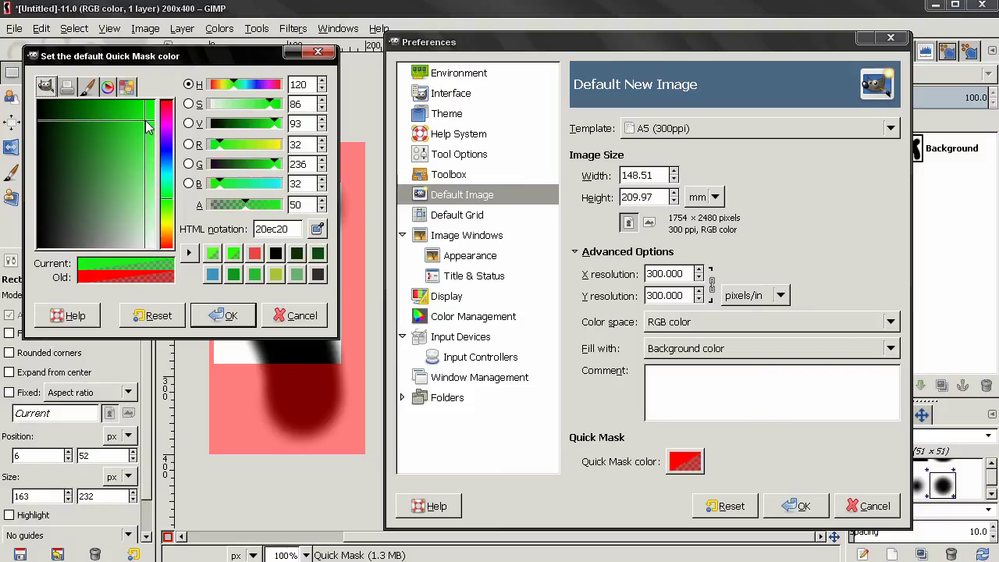
click(220, 314)
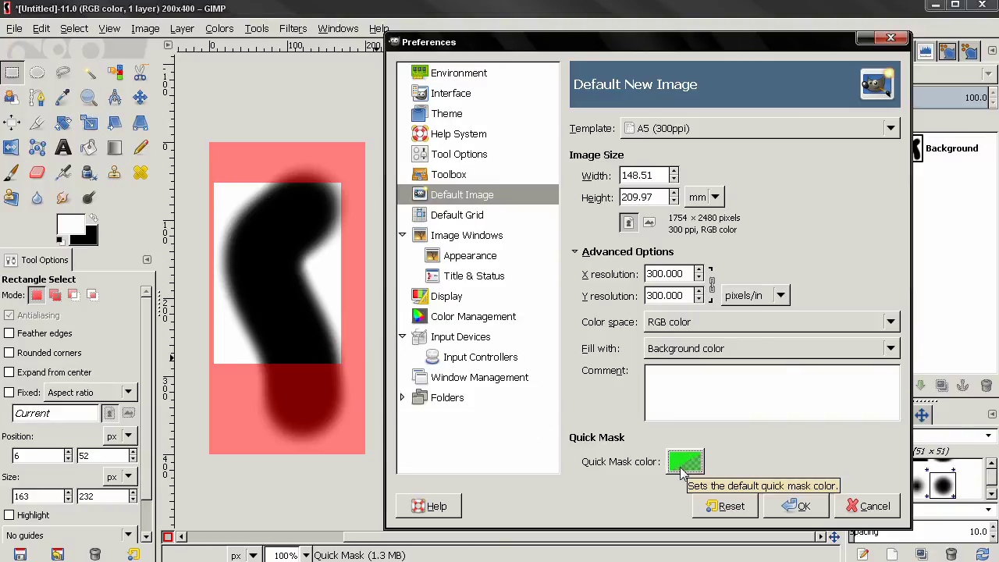
drag(564, 49, 541, 50)
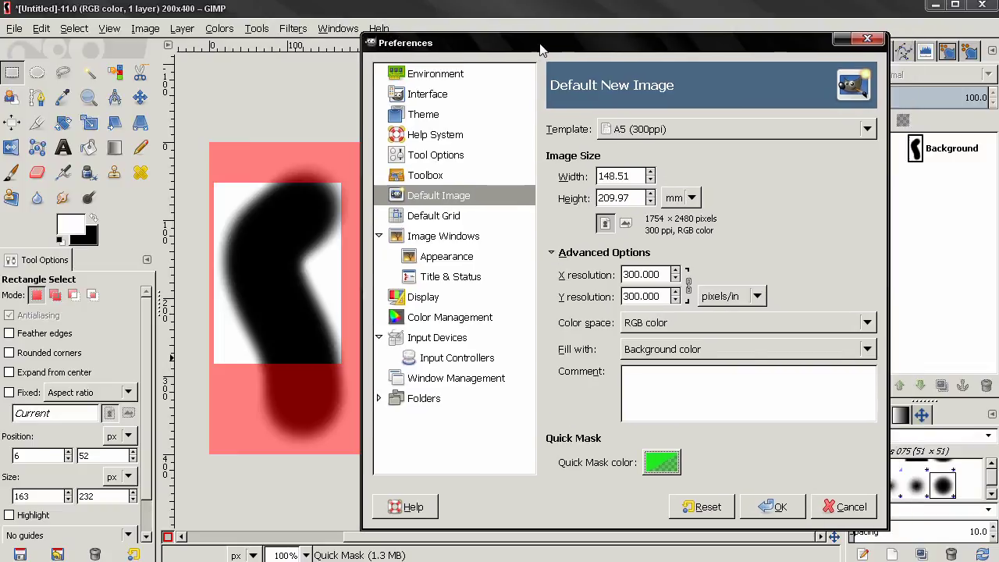
click(167, 537)
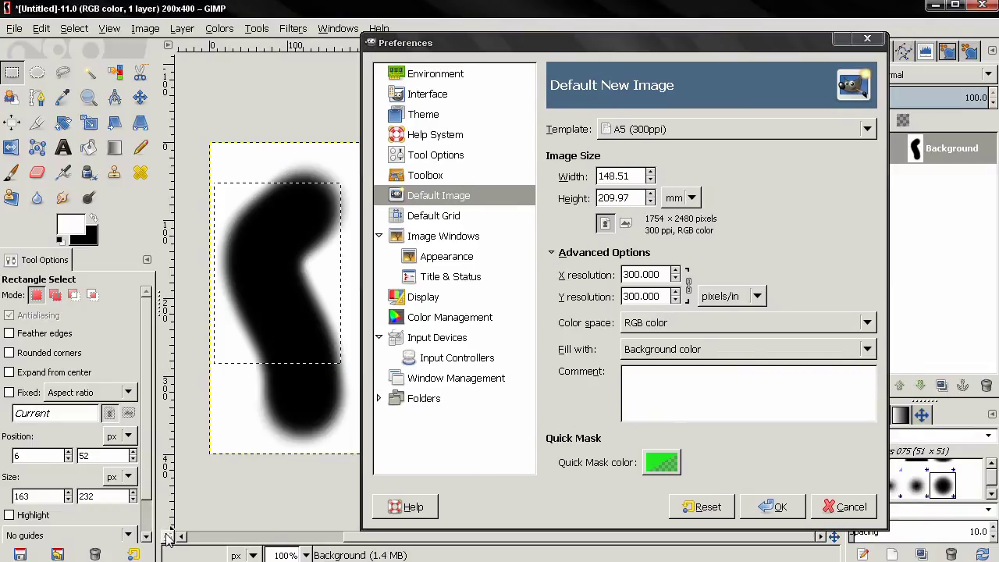
click(167, 537)
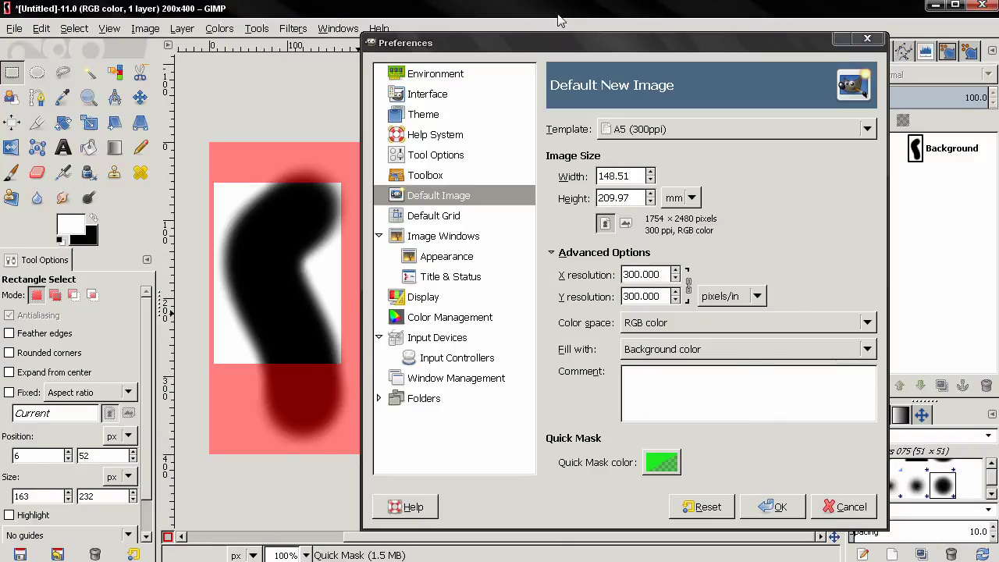
drag(554, 36, 421, 56)
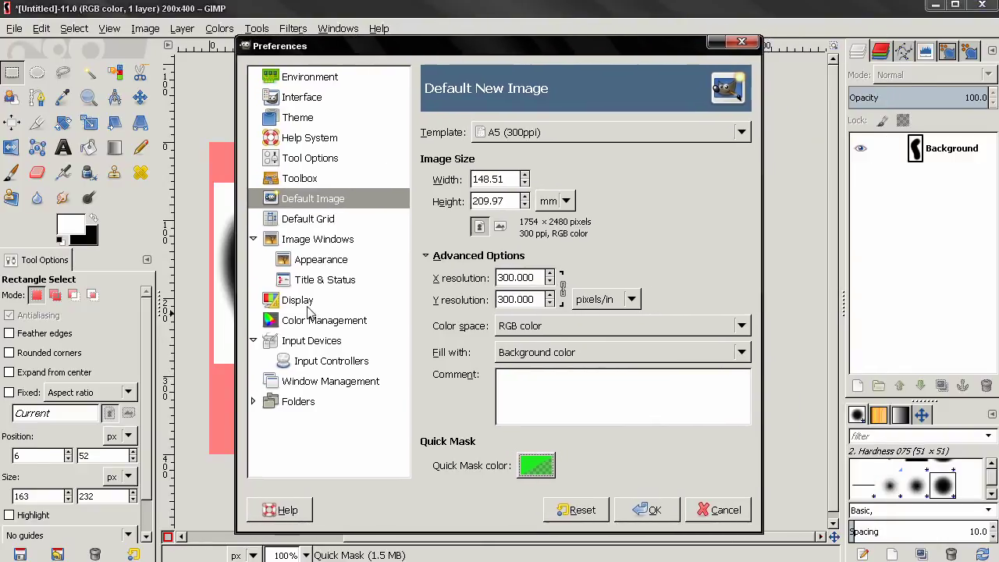